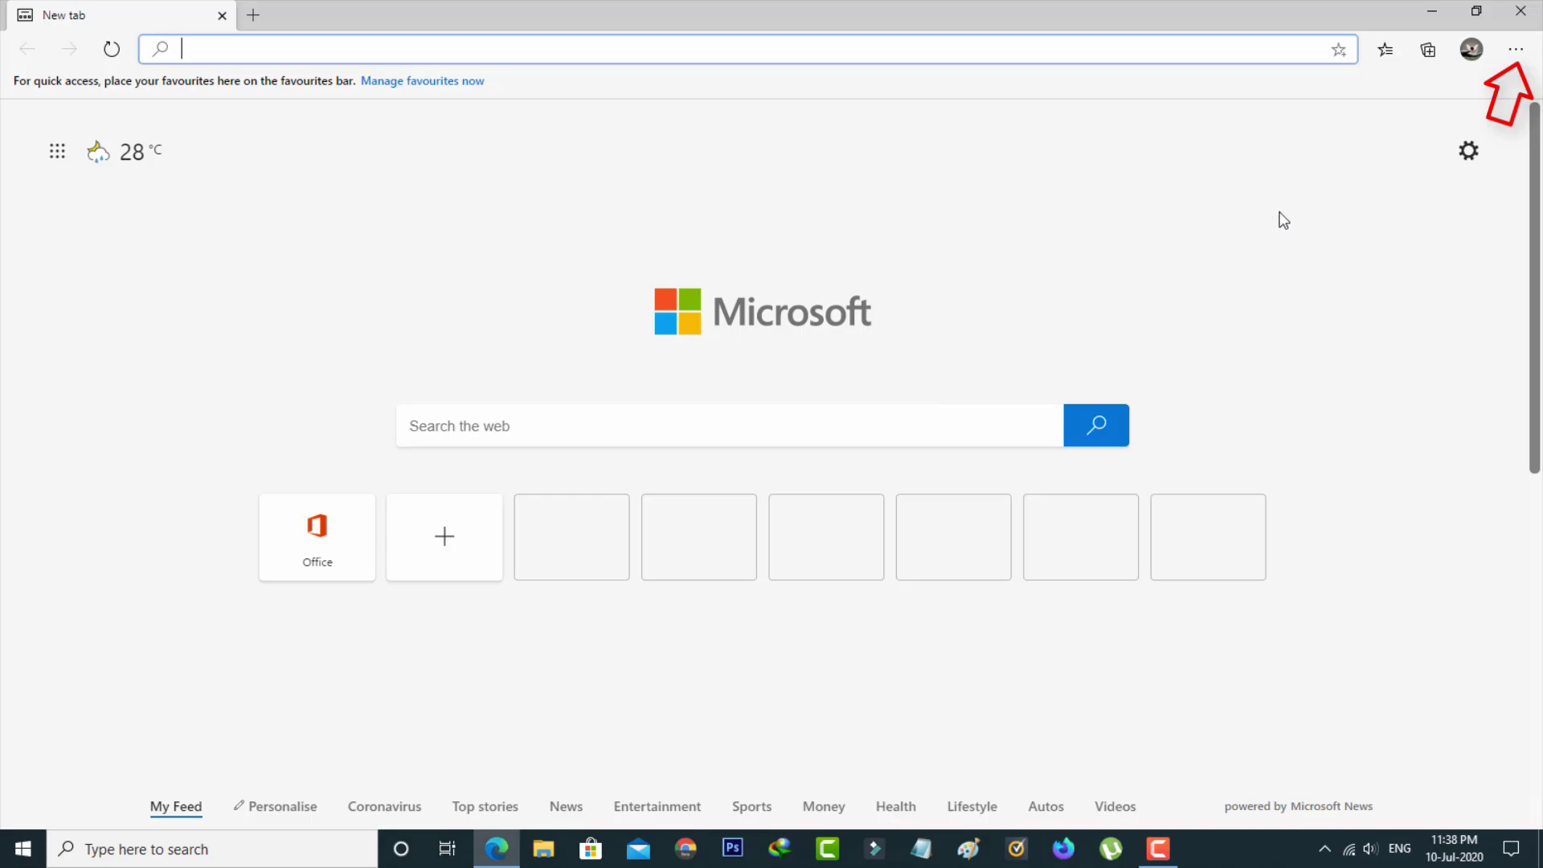
- From Edge's Default browser settings, request making Edge the default browser
{"action": "left_click", "coordinate": [1516, 50]}
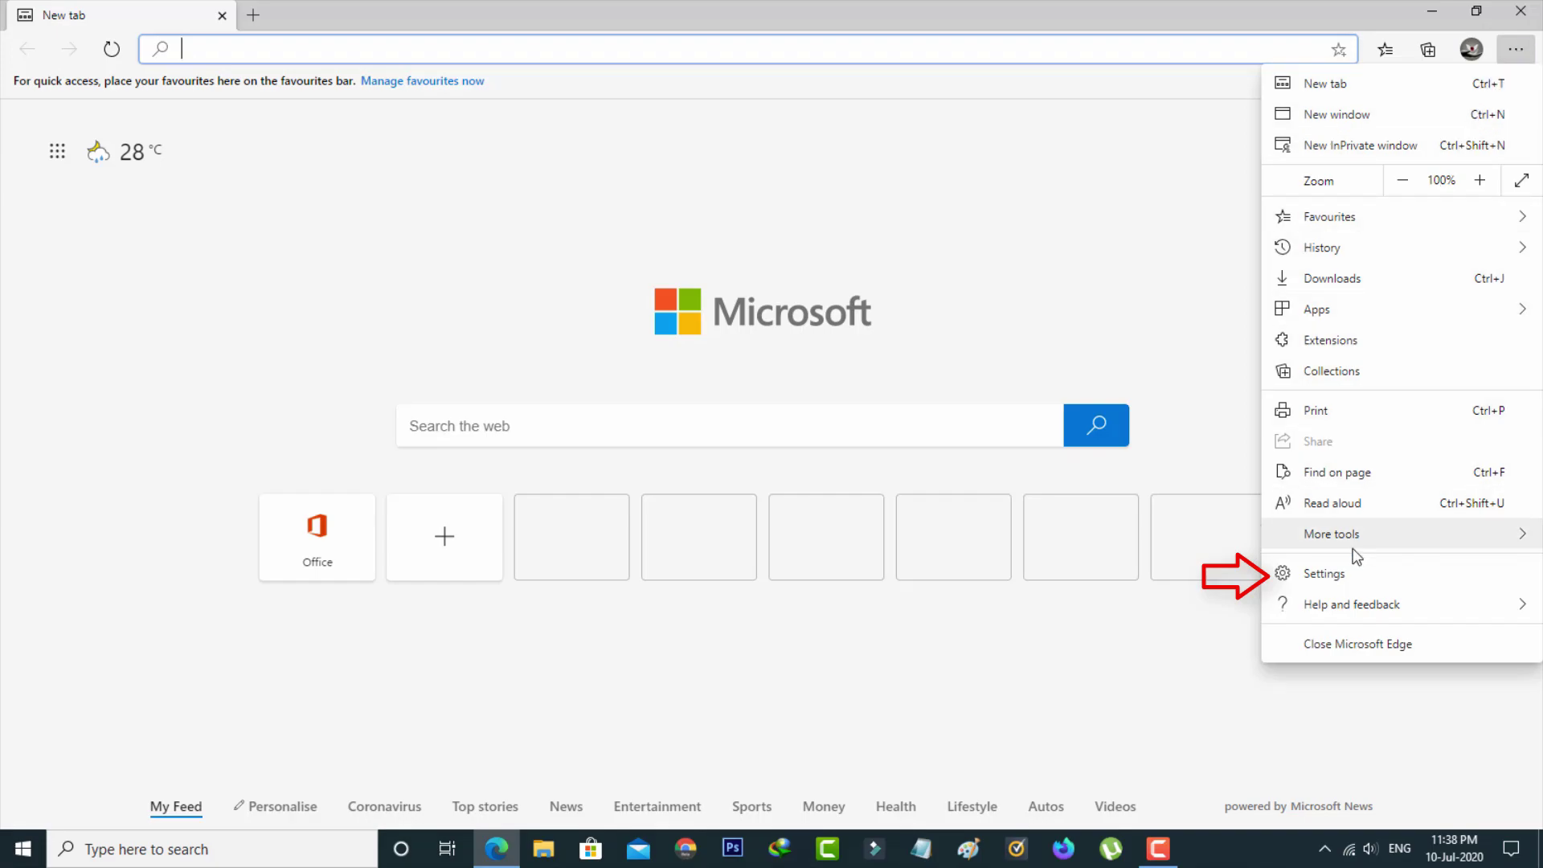
{"action": "left_click", "coordinate": [1347, 567]}
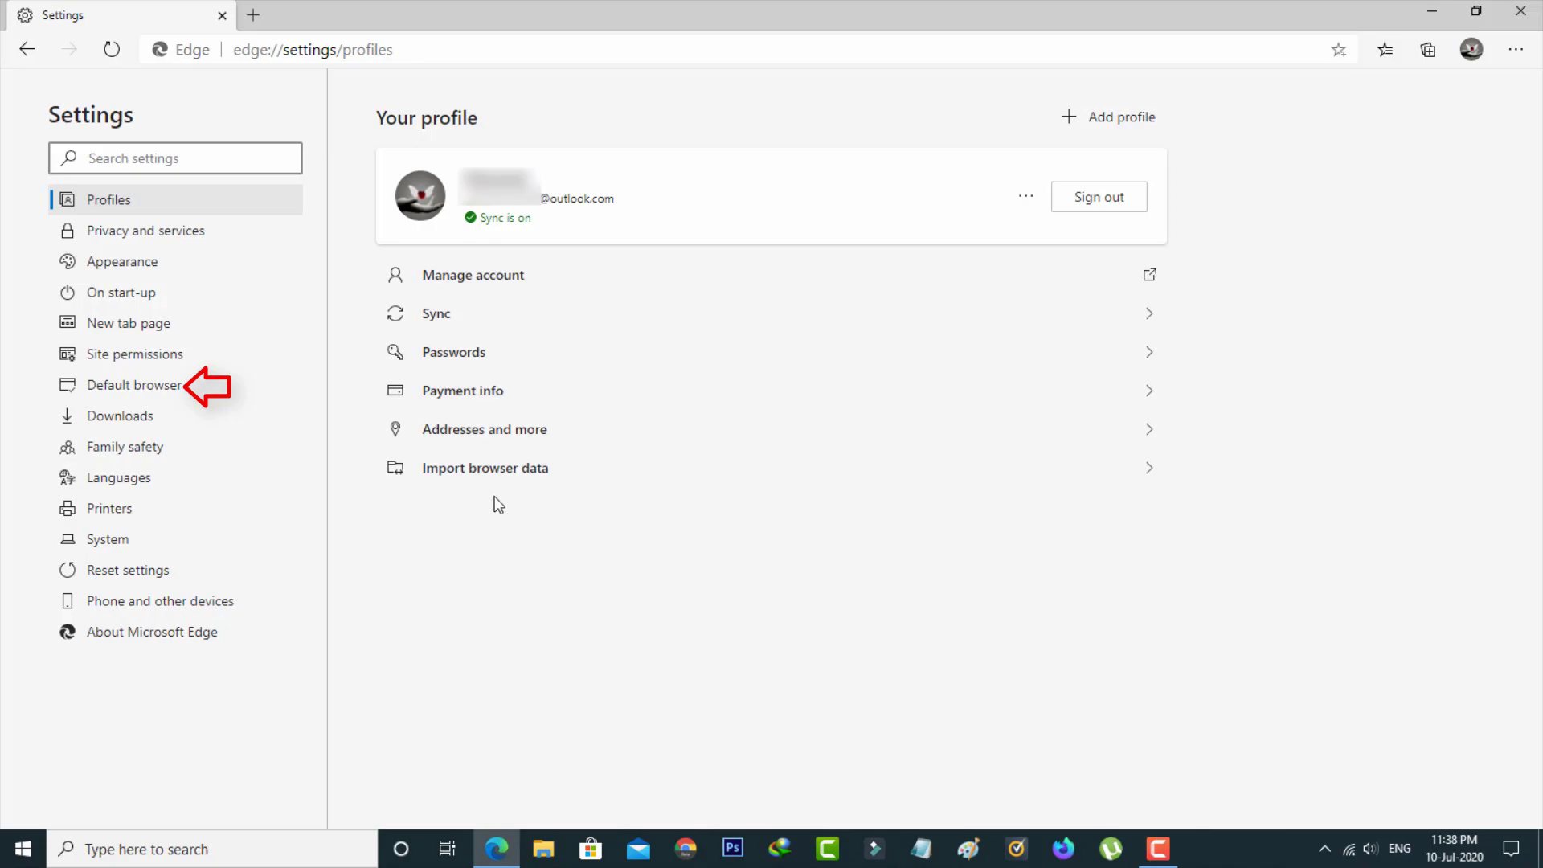
{"action": "left_click", "coordinate": [229, 388]}
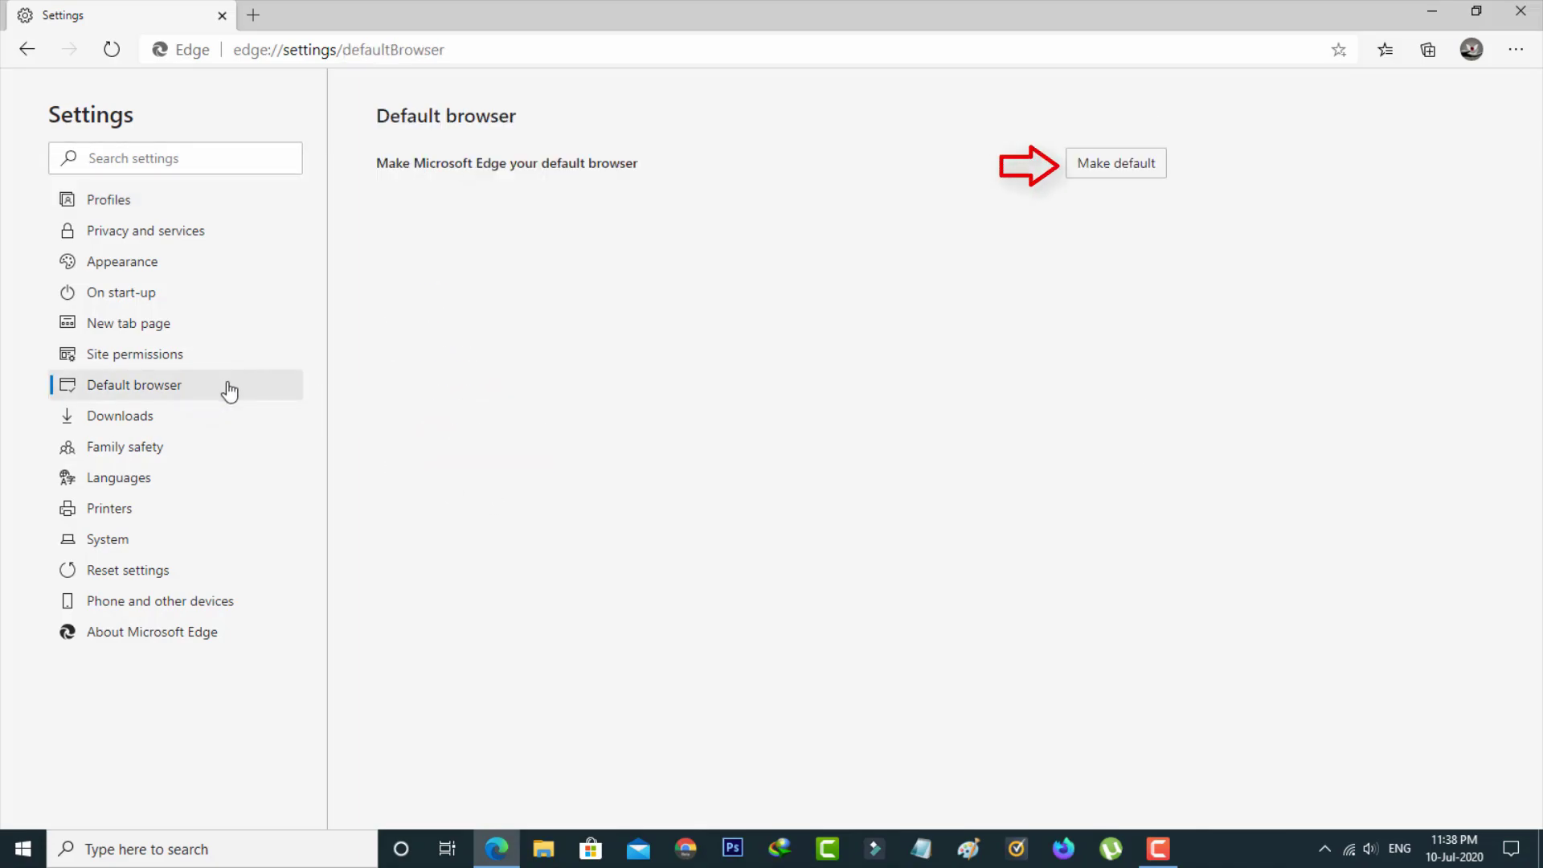
{"action": "left_click", "coordinate": [1115, 163]}
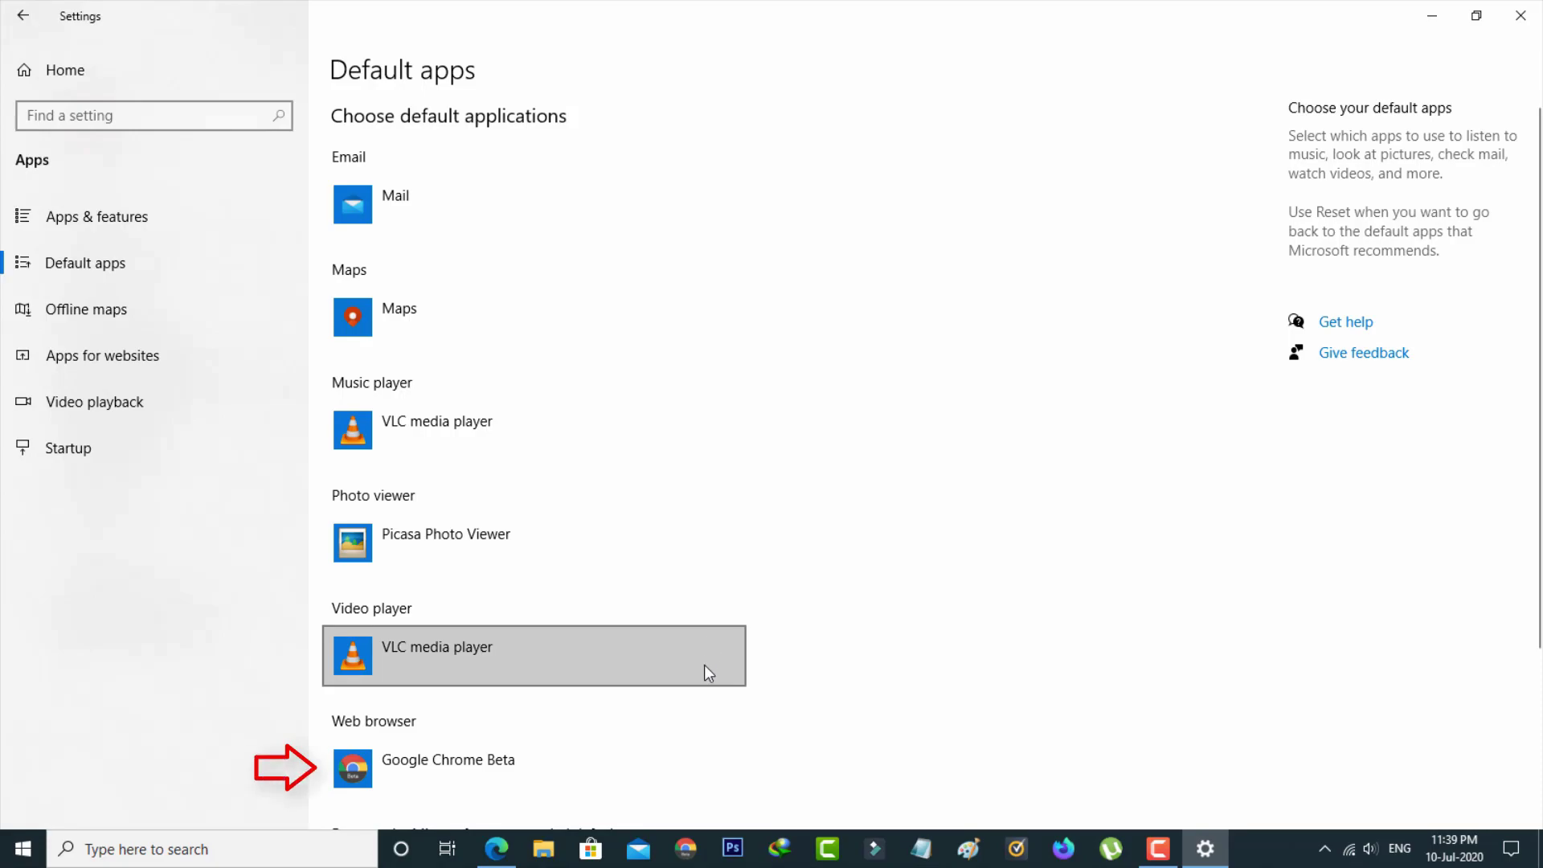
- Change the Windows default web browser from Google Chrome Beta to Microsoft Edge
{"action": "left_click", "coordinate": [596, 770]}
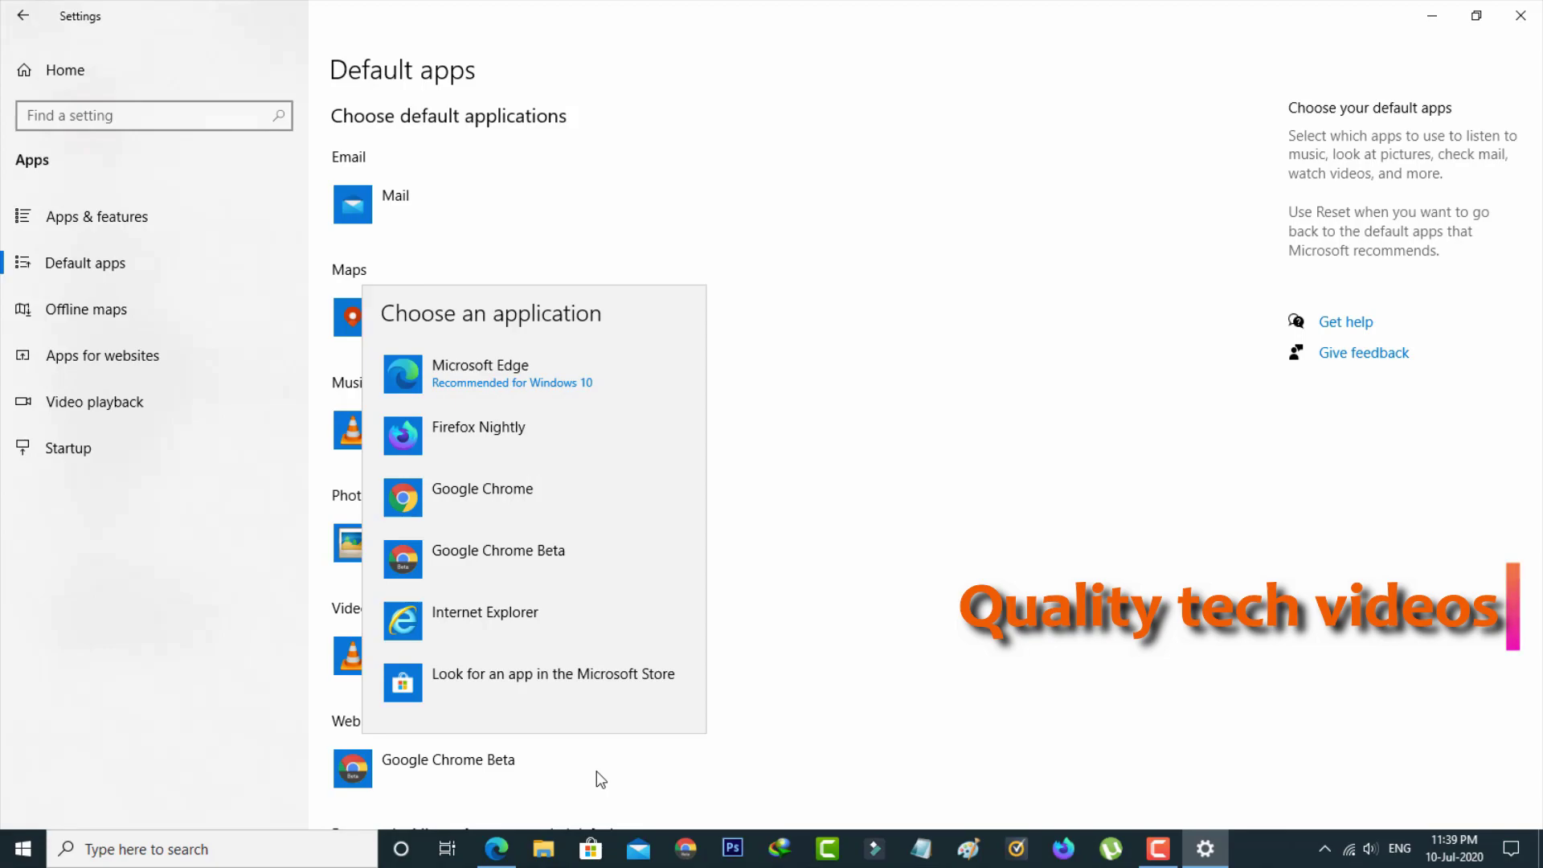
{"action": "left_click", "coordinate": [549, 389]}
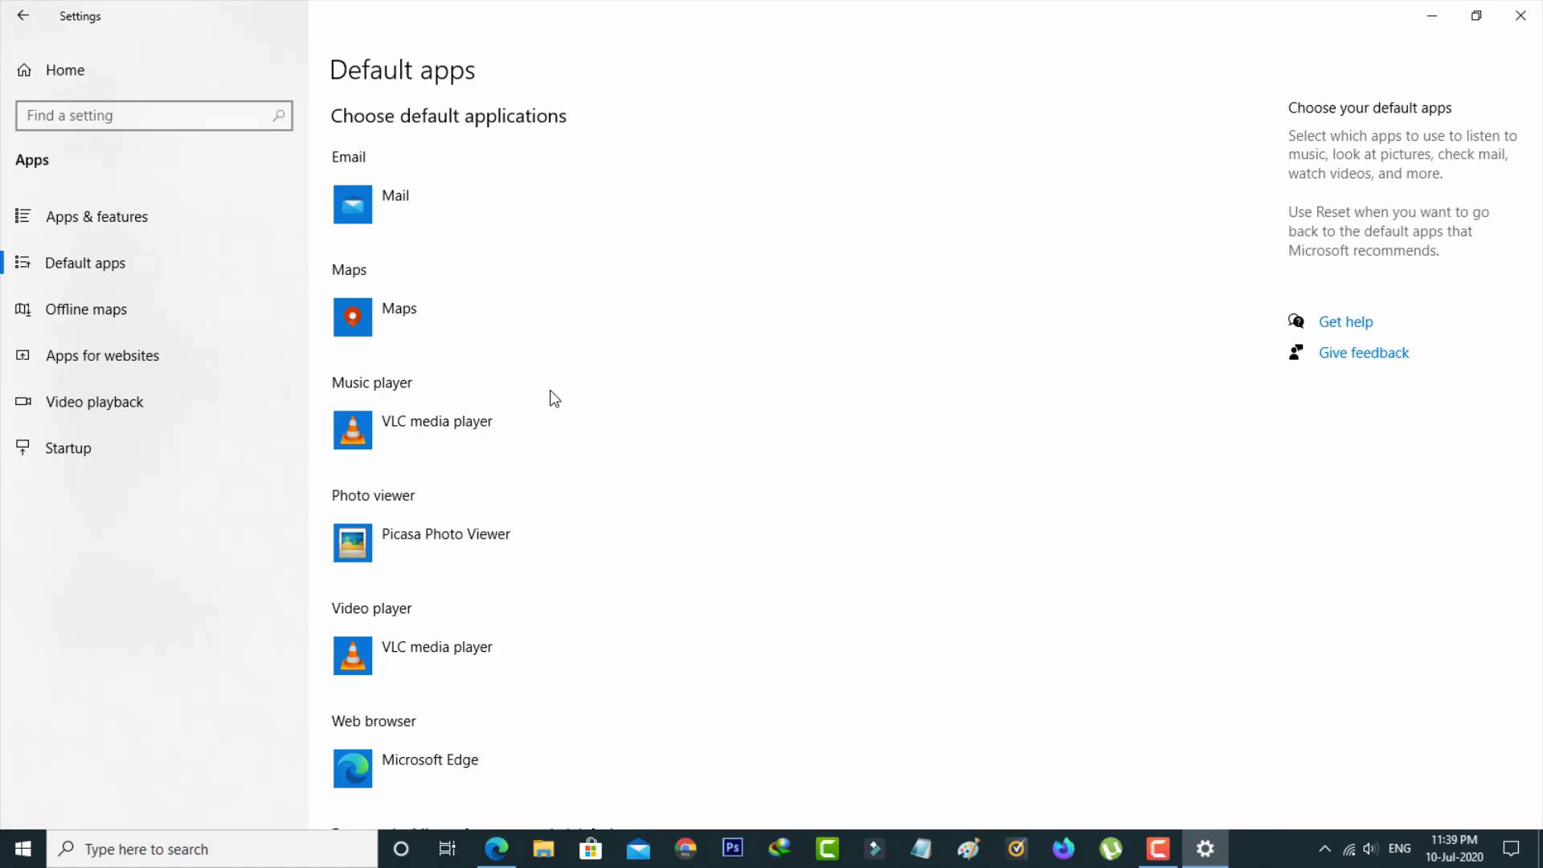
- Back in Edge, show the Services section of Privacy and services settings
{"action": "left_click", "coordinate": [497, 849]}
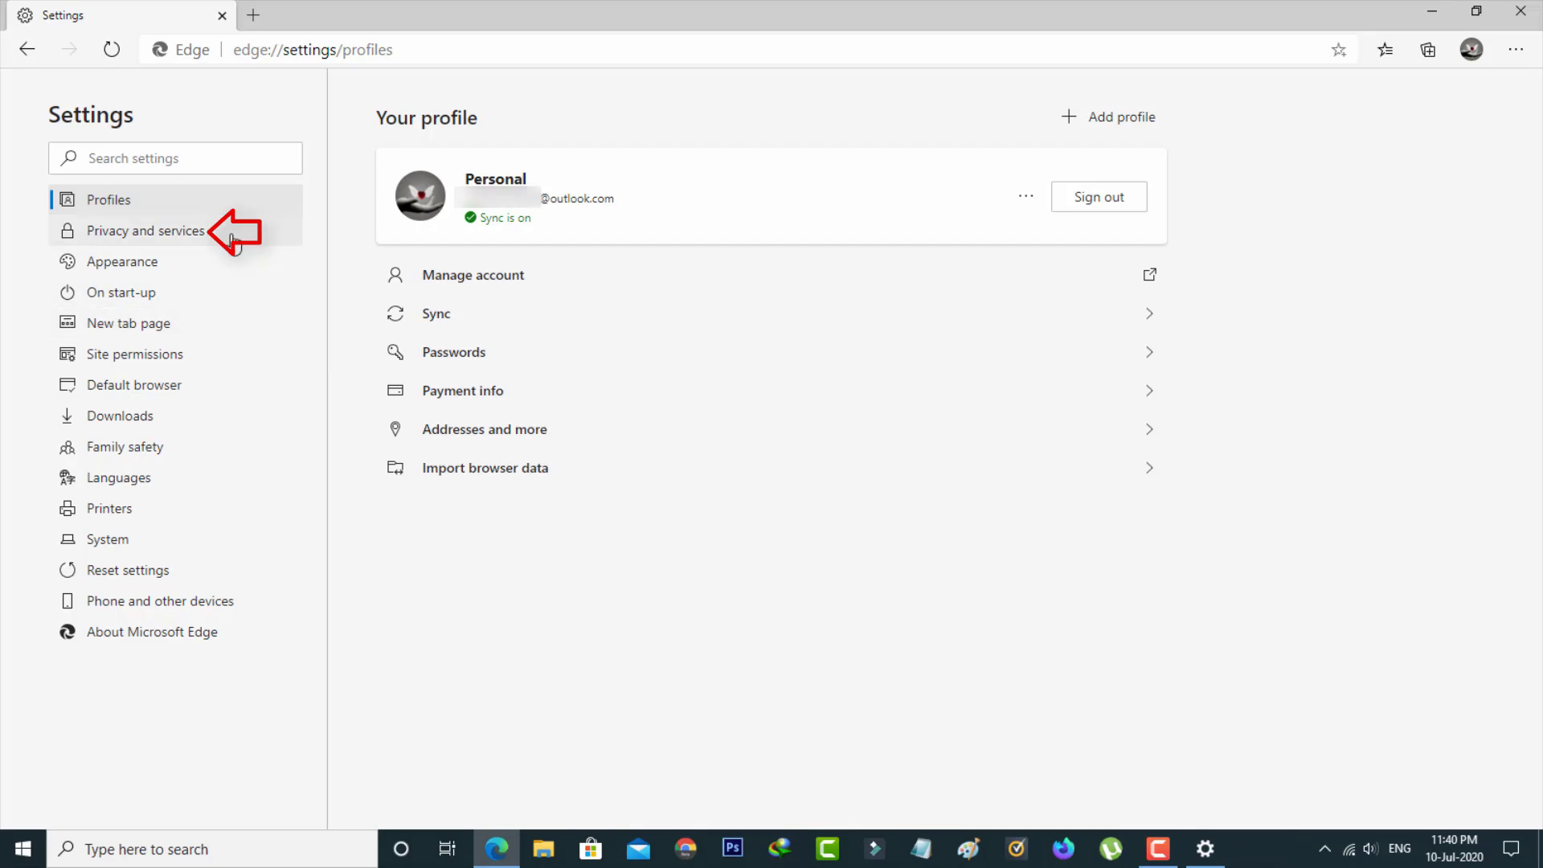
{"action": "left_click", "coordinate": [146, 230]}
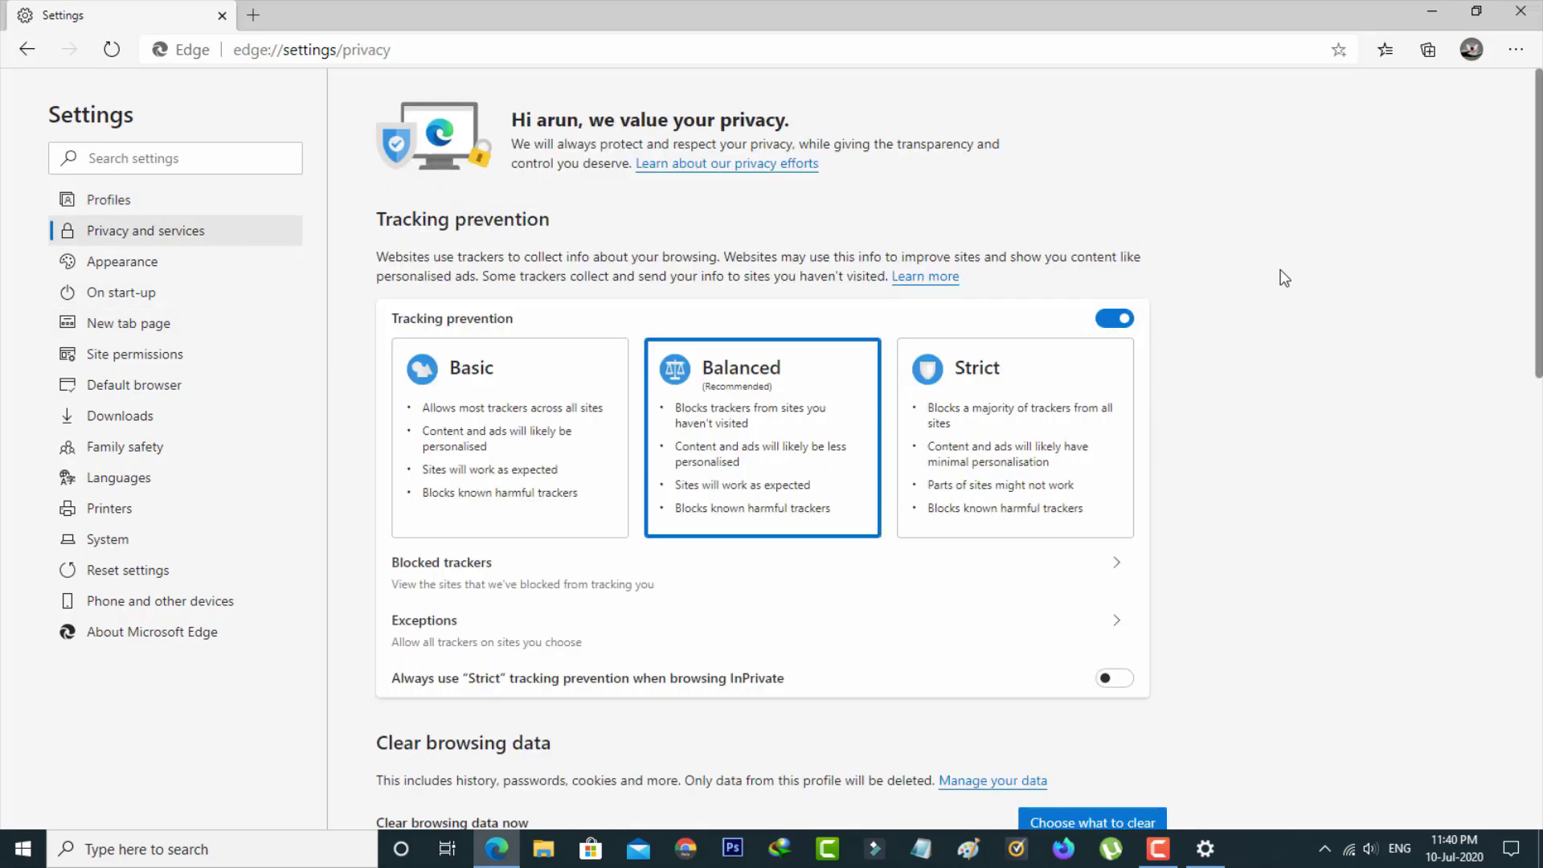
{"action": "scroll", "coordinate": [1319, 273], "scroll_direction": "down", "scroll_amount": 2}
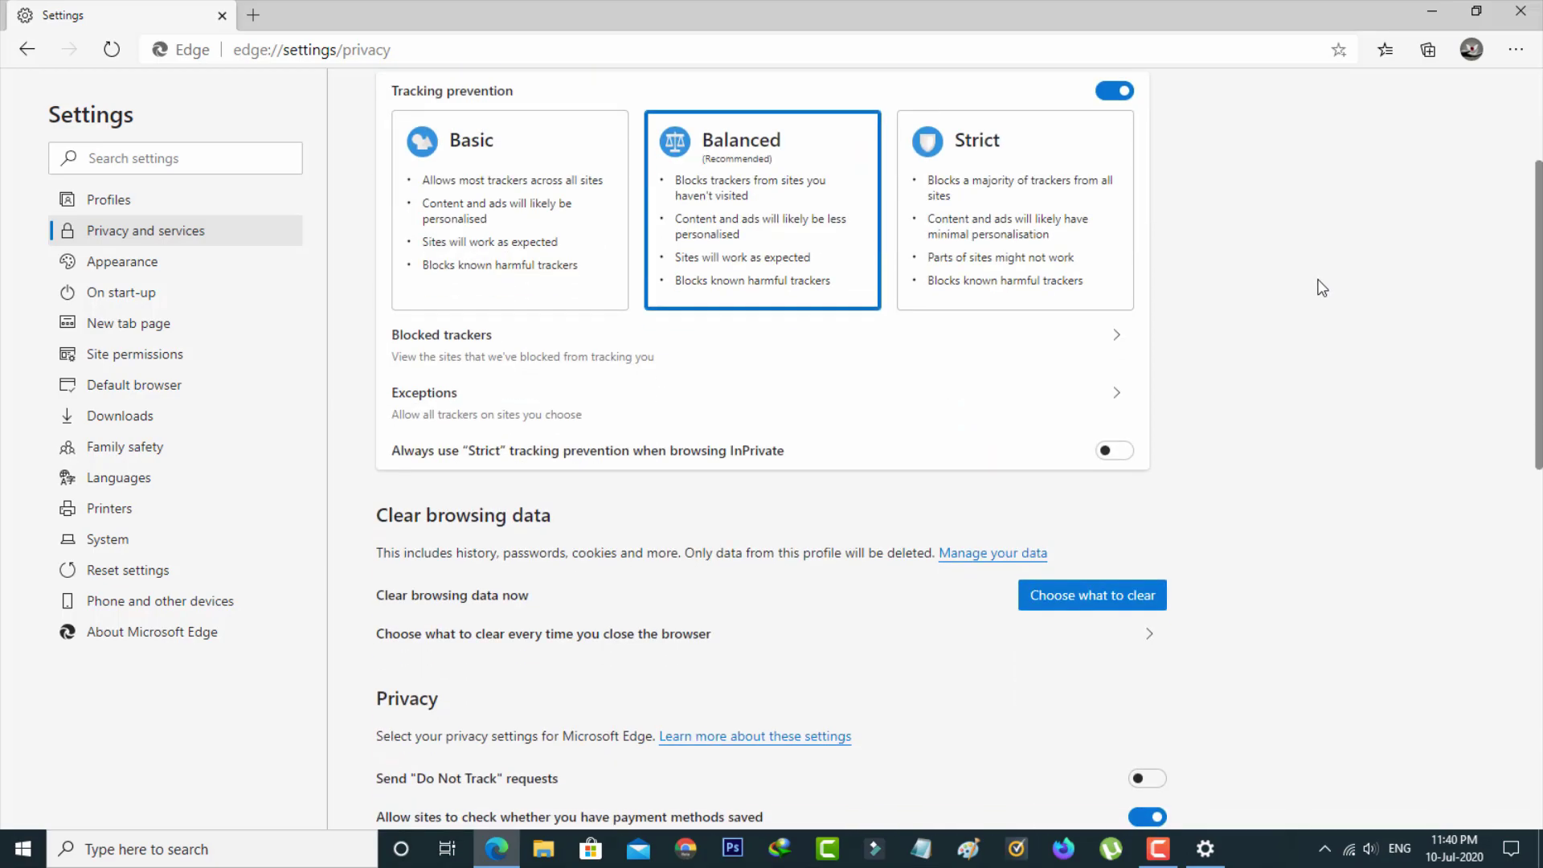
{"action": "scroll", "coordinate": [1319, 287], "scroll_direction": "down", "scroll_amount": 4}
{"action": "scroll", "coordinate": [1319, 287], "scroll_direction": "down", "scroll_amount": 3}
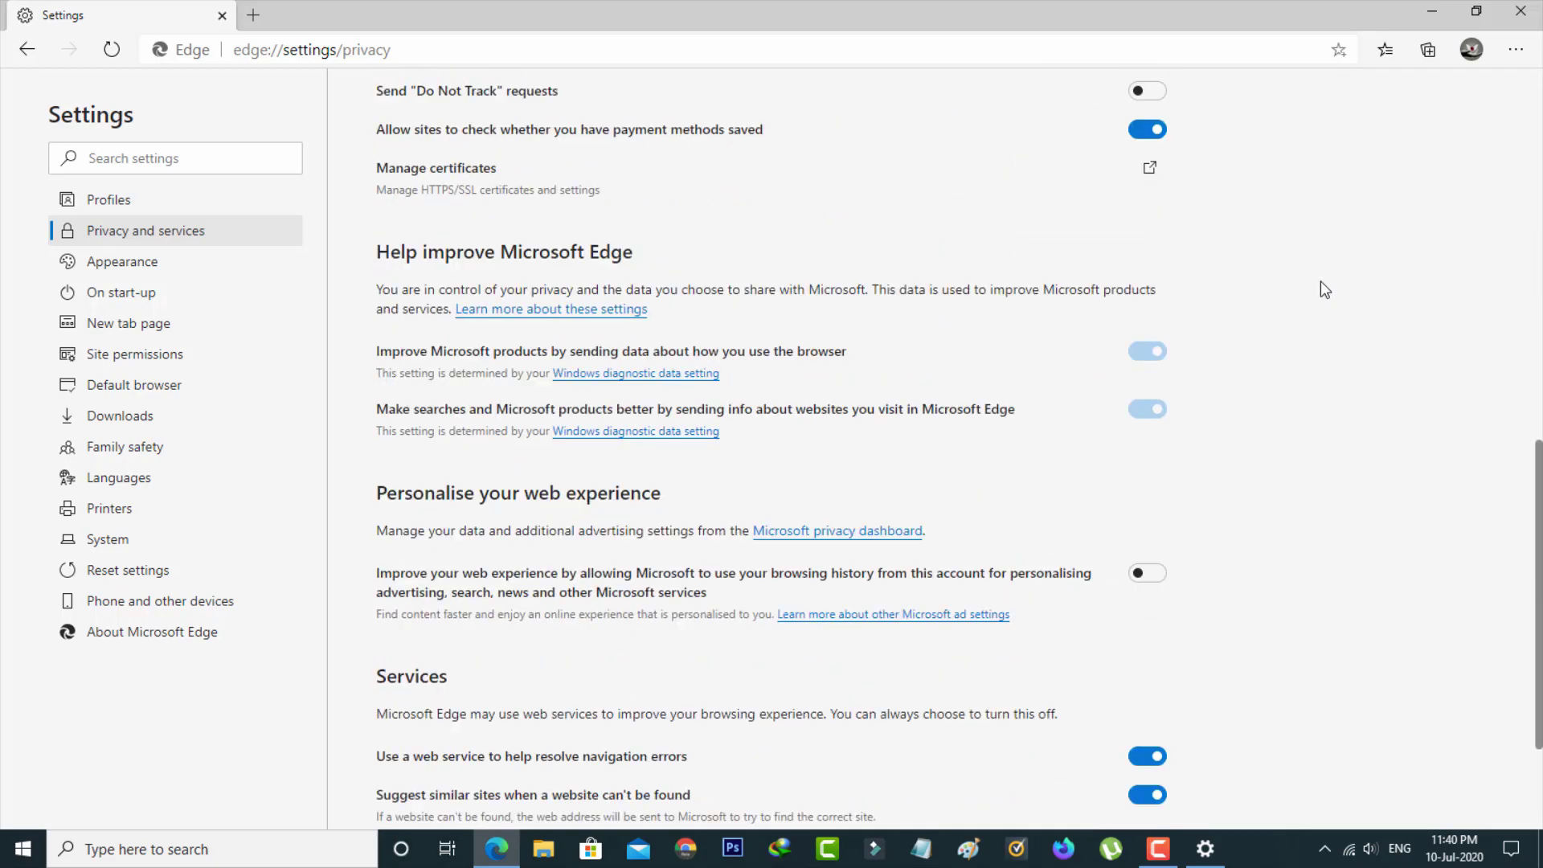
{"action": "scroll", "coordinate": [1320, 287], "scroll_direction": "down", "scroll_amount": 3}
{"action": "scroll", "coordinate": [1320, 287], "scroll_direction": "down", "scroll_amount": 2}
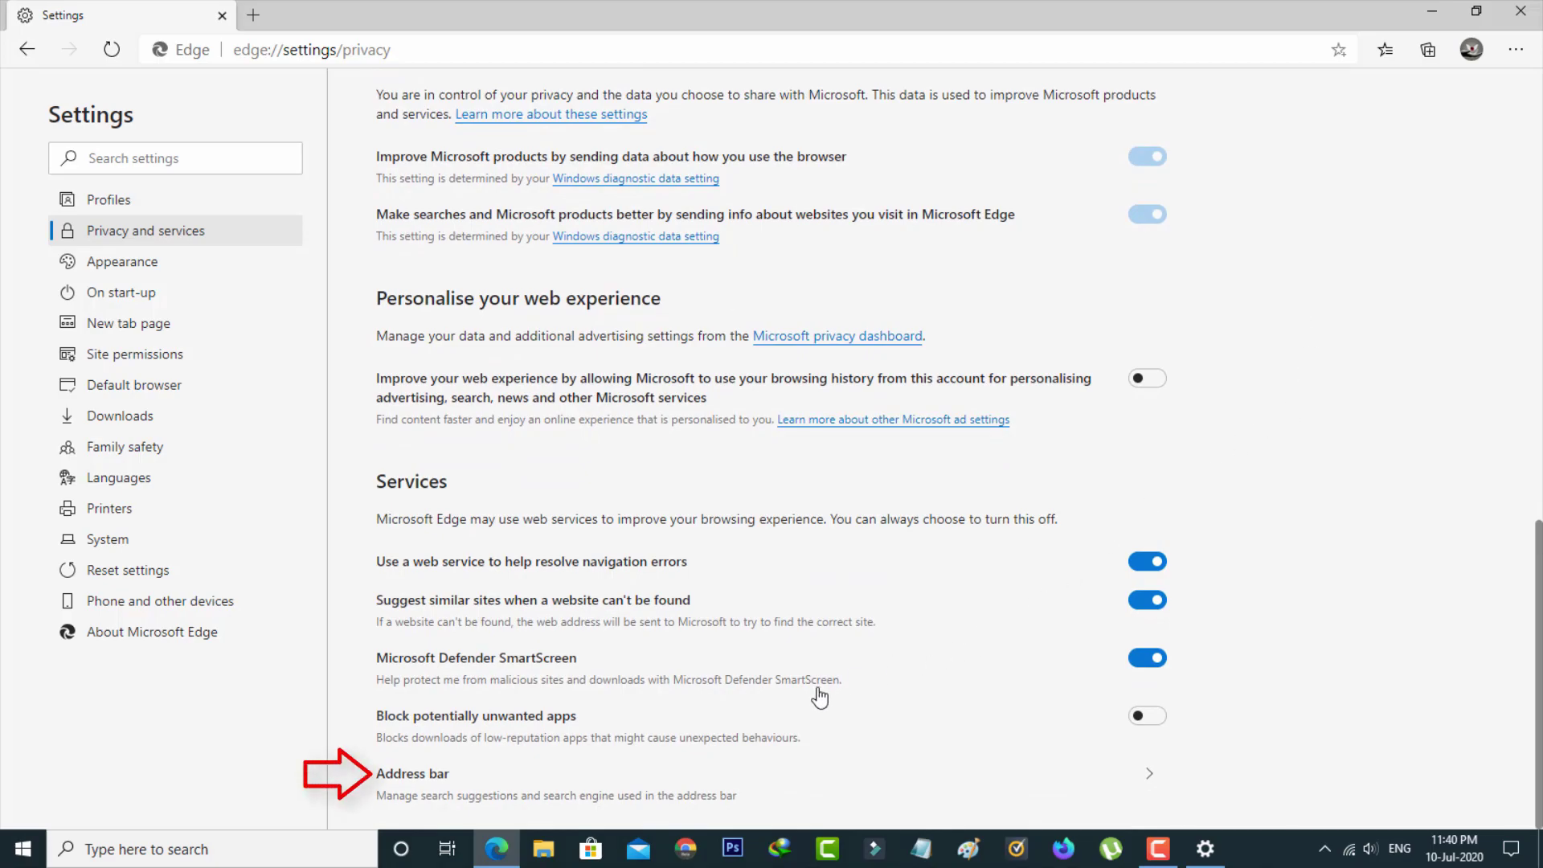
- Open Address bar settings and check the search engine list, leaving Bing selected
{"action": "left_click", "coordinate": [756, 800]}
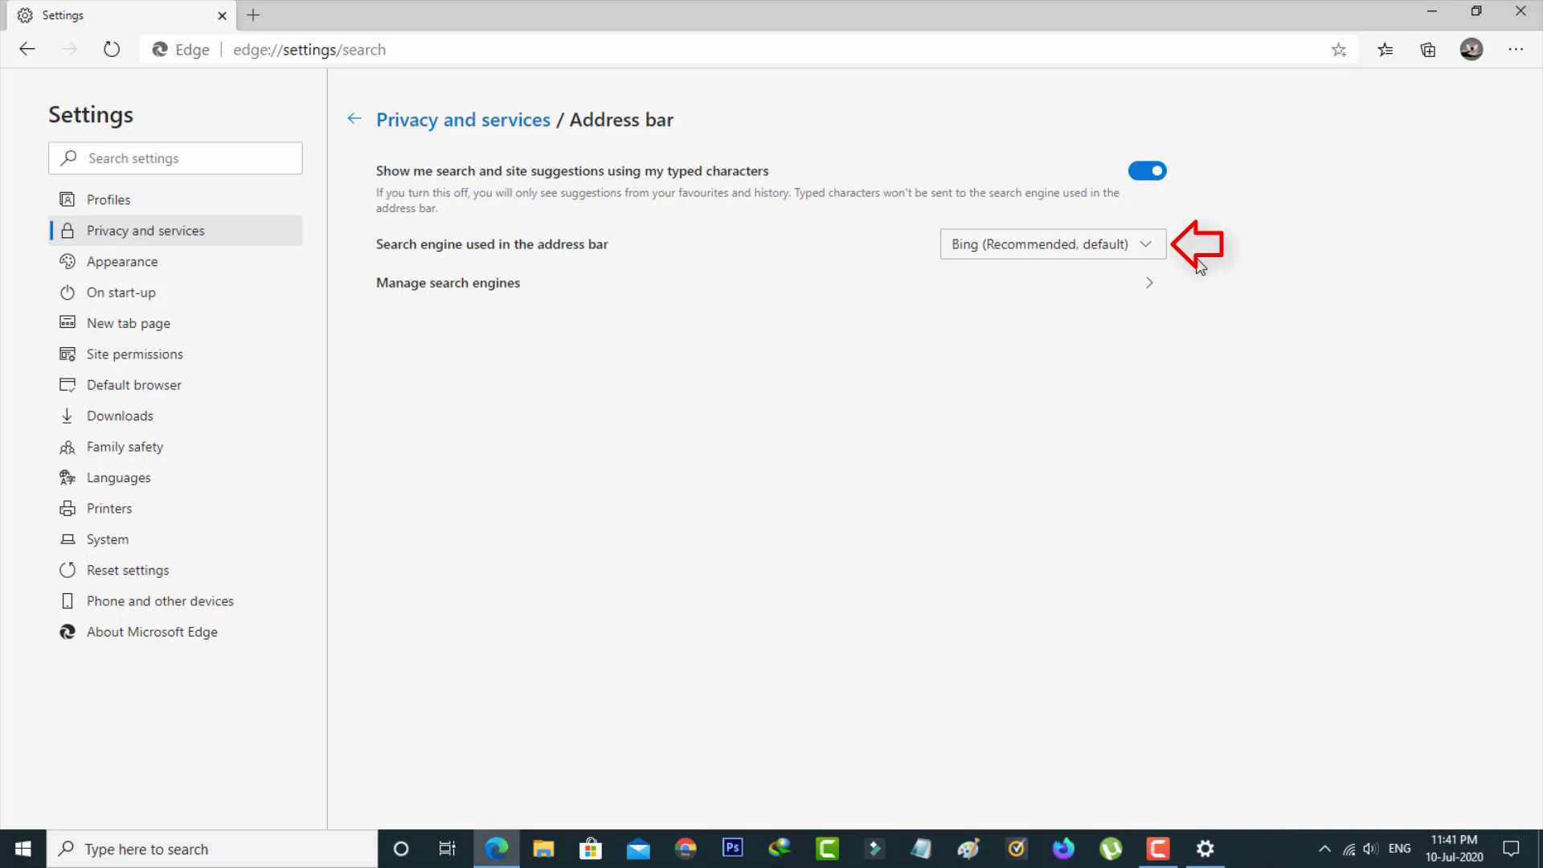
{"action": "left_click", "coordinate": [1141, 248]}
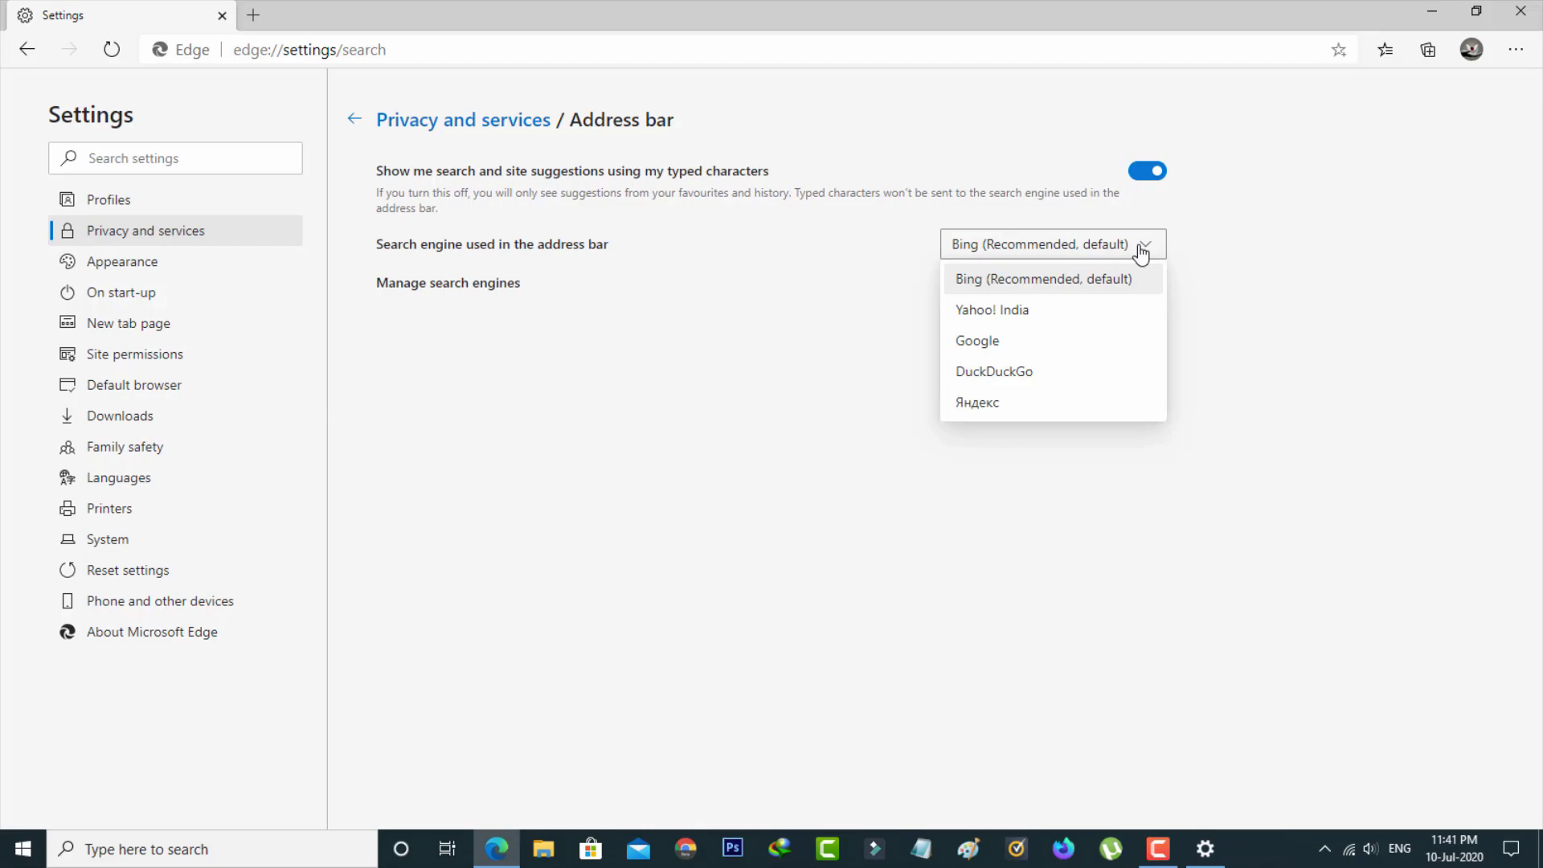
{"action": "left_click", "coordinate": [1141, 250]}
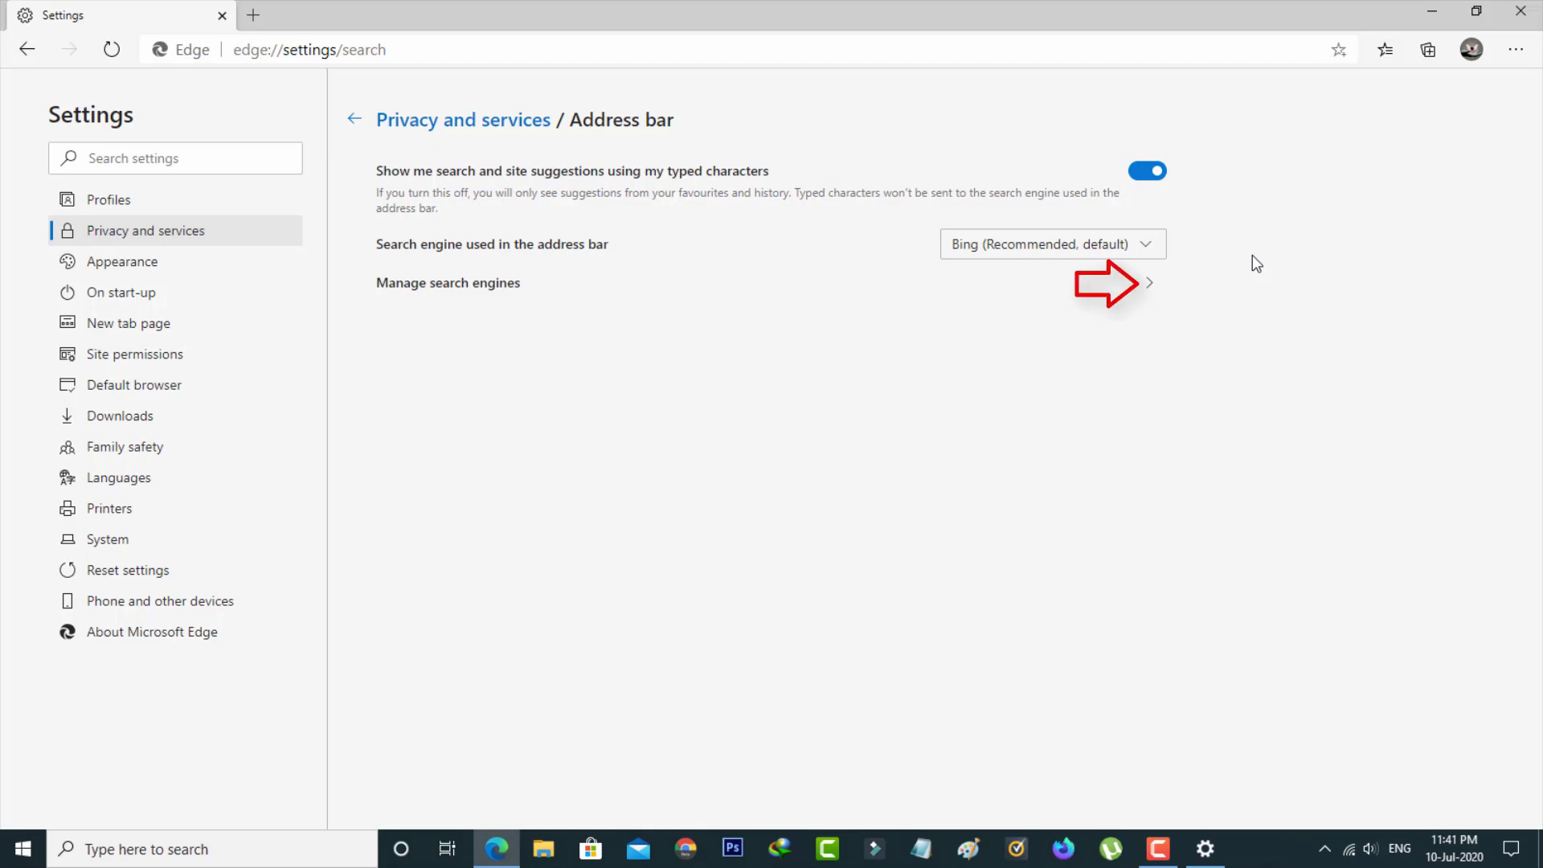
- In Manage search engines, add and save a Яндекс entry with keyword yandex.ru
{"action": "left_click", "coordinate": [1149, 283]}
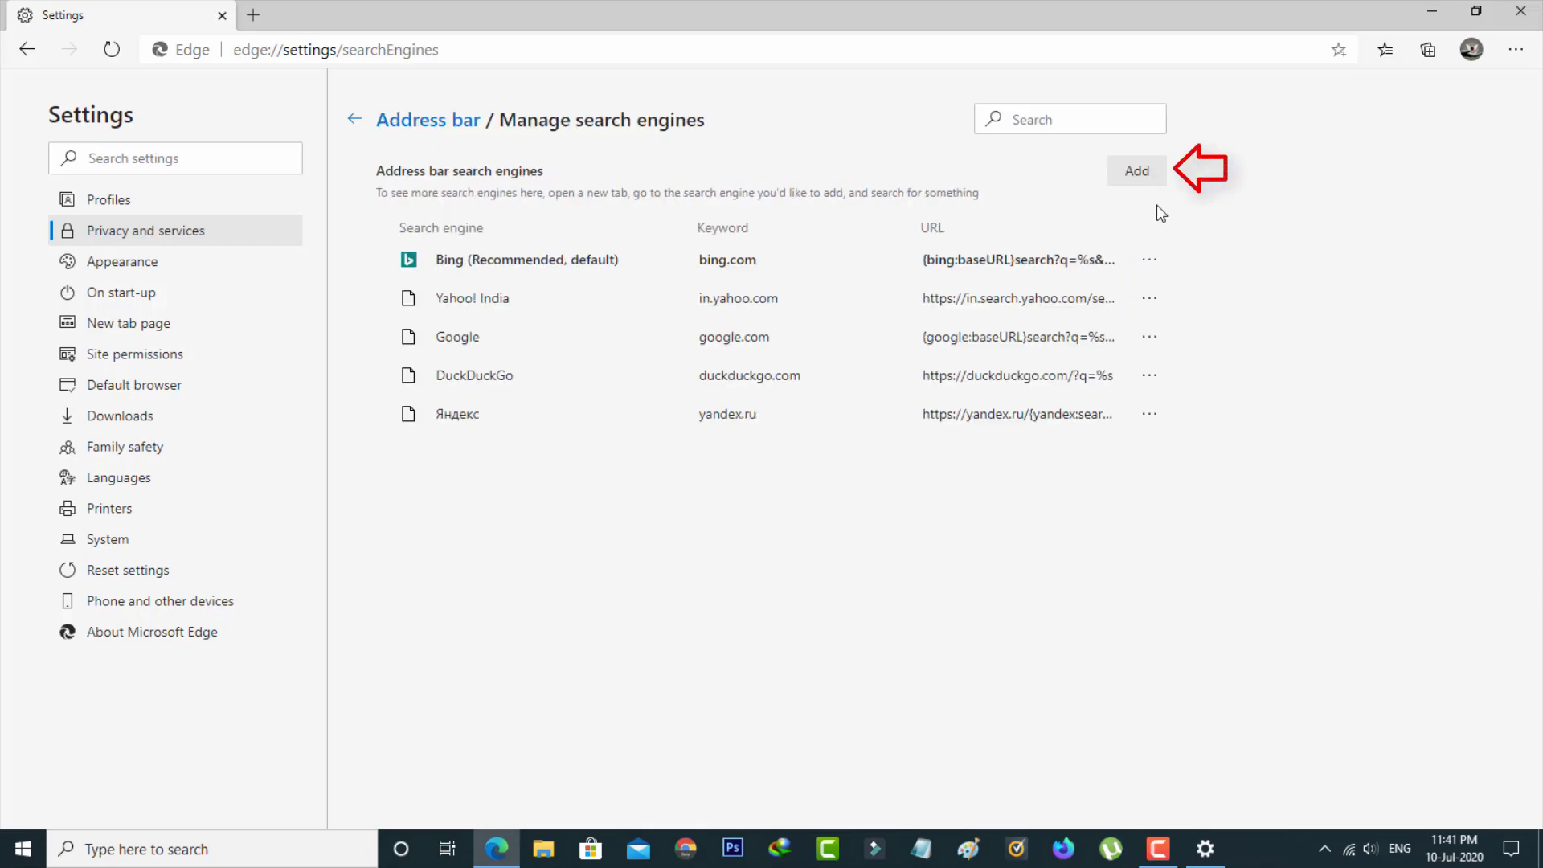
{"action": "left_click", "coordinate": [1137, 171]}
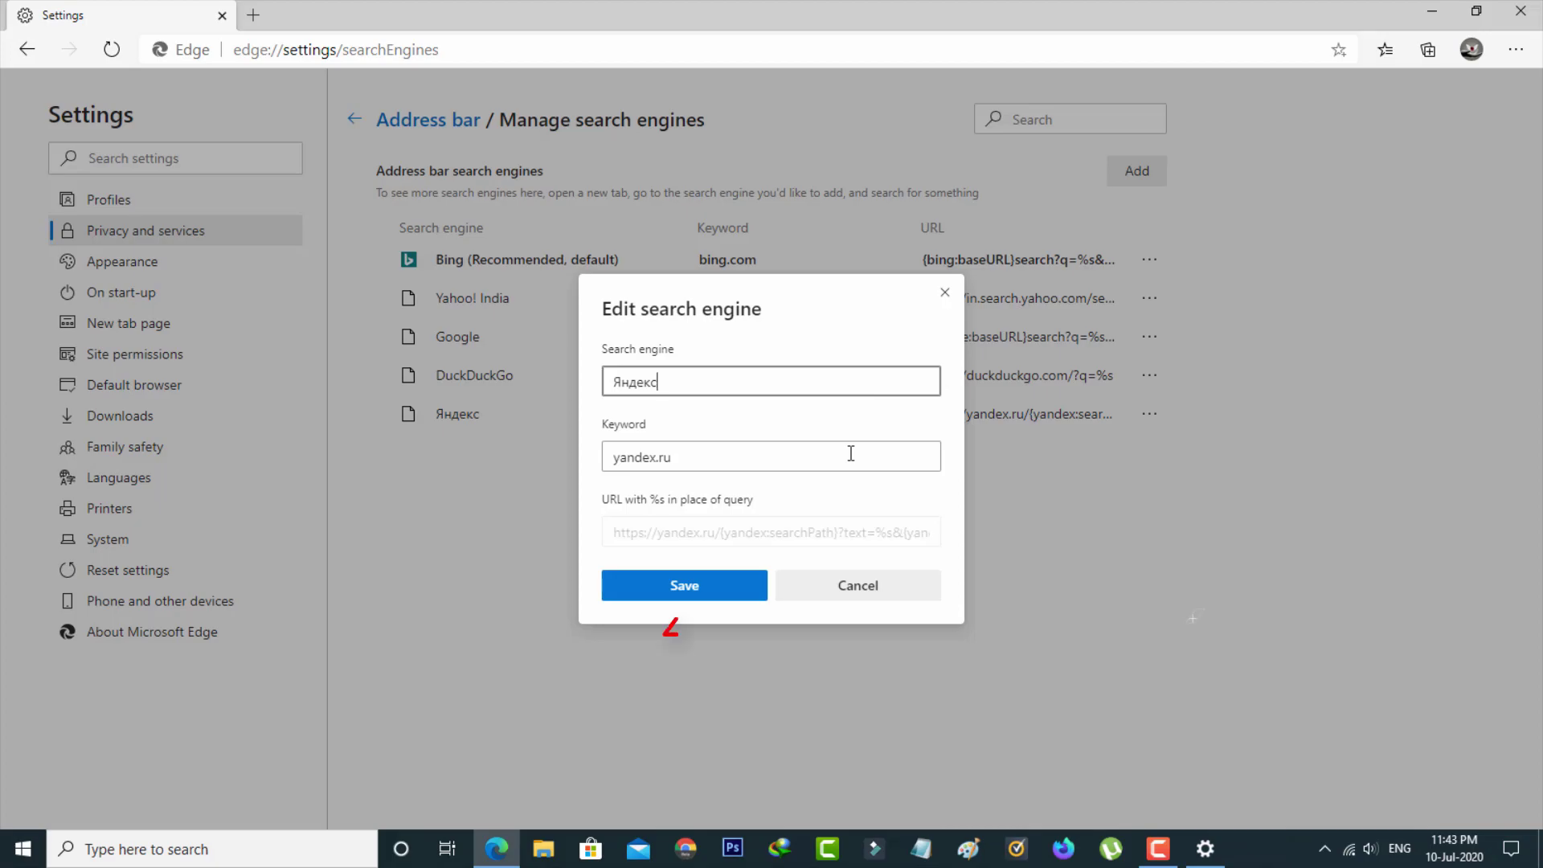
{"action": "left_click", "coordinate": [721, 584]}
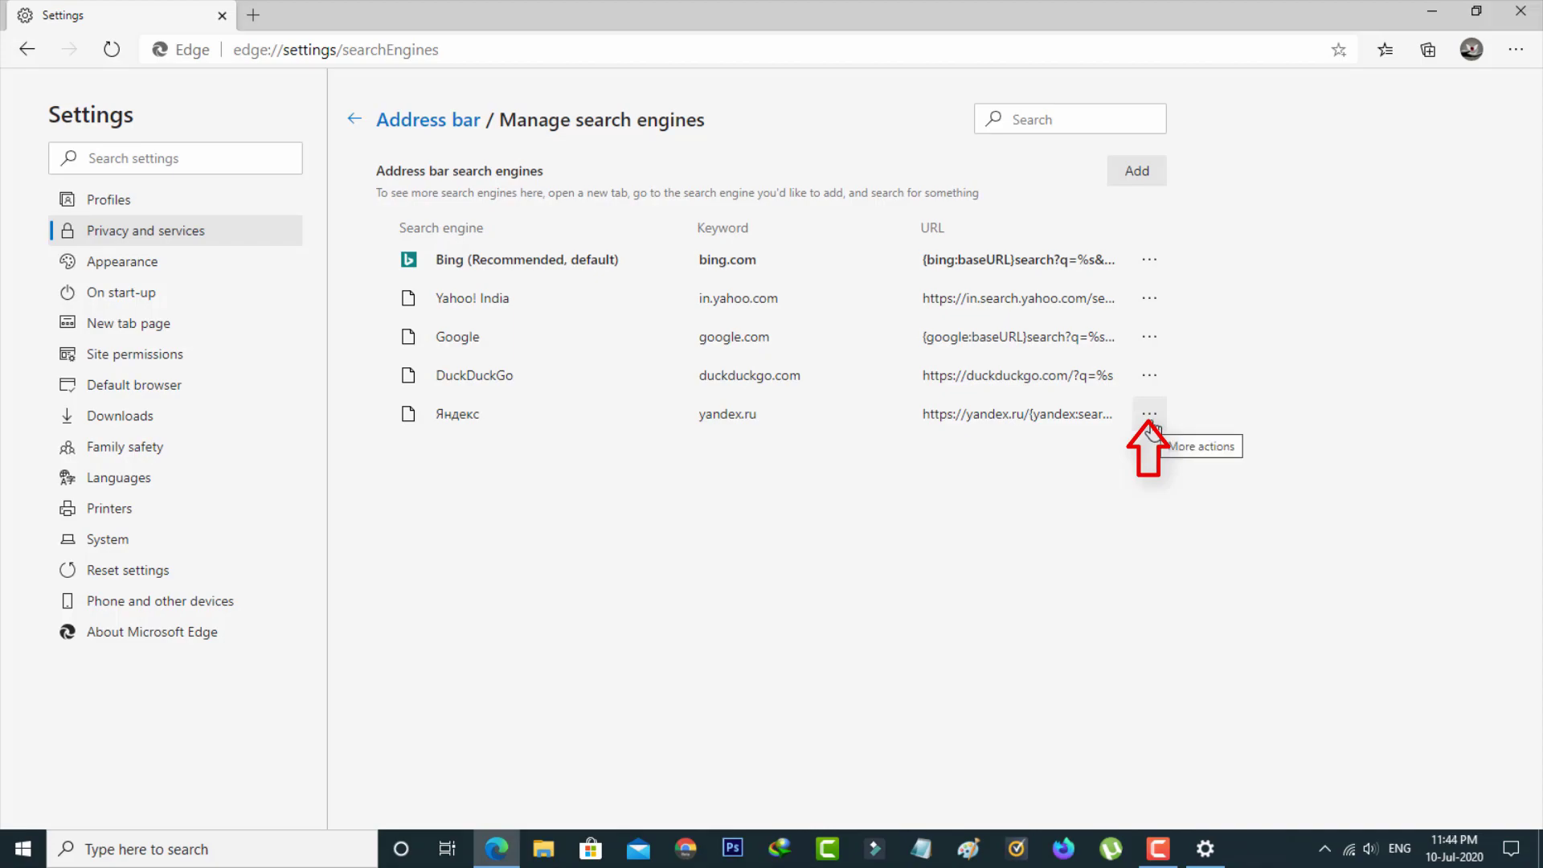
- Show the Make default, Edit and Remove actions for the Яндекс search engine
{"action": "left_click", "coordinate": [1149, 416]}
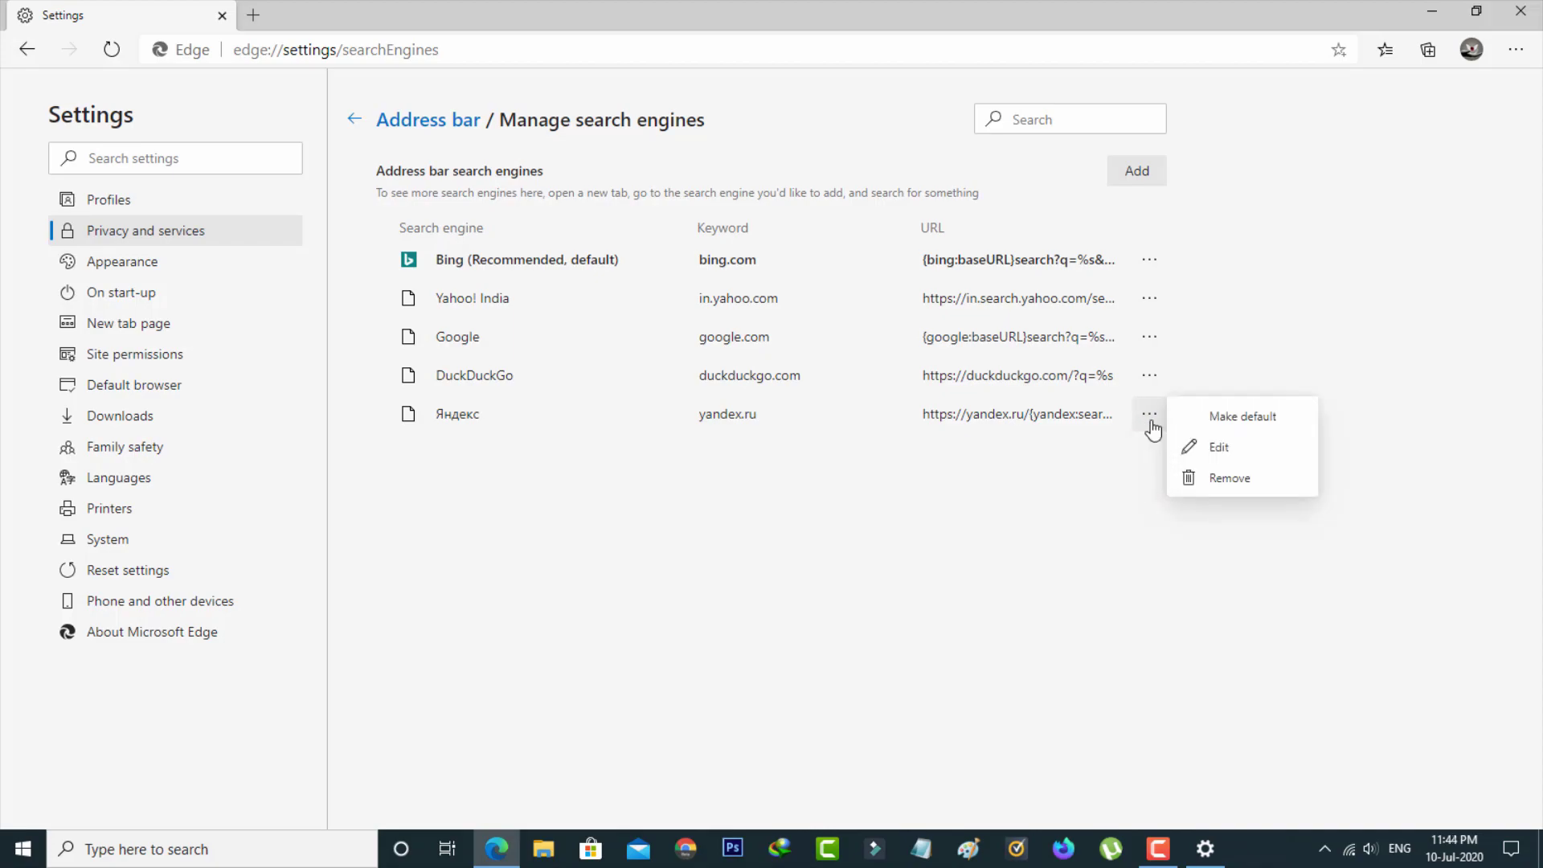